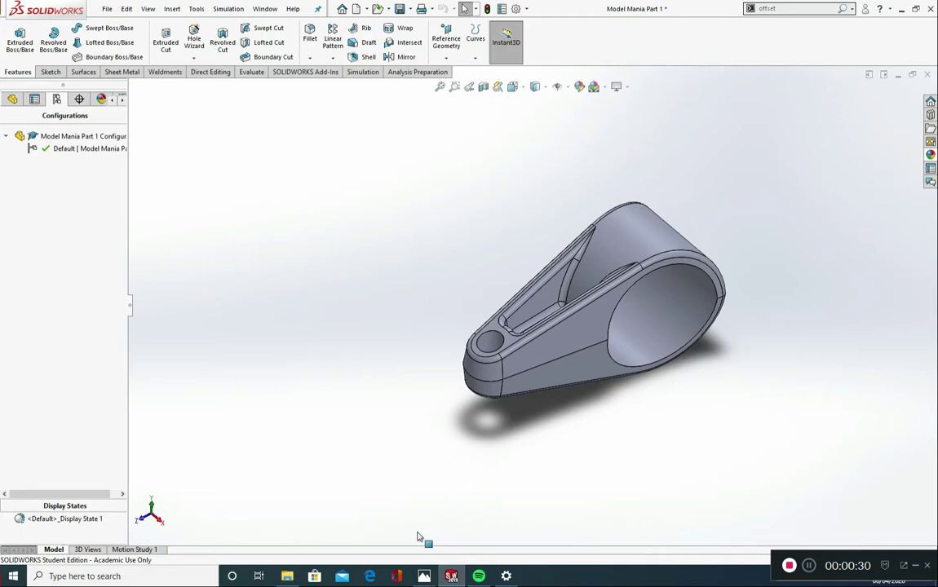
# Step: Switch to Photos to read the configuration table in the Phase 2 drawing, and return to SOLIDWORKS
pyautogui.moveTo(424, 576)
pyautogui.click(471, 547)
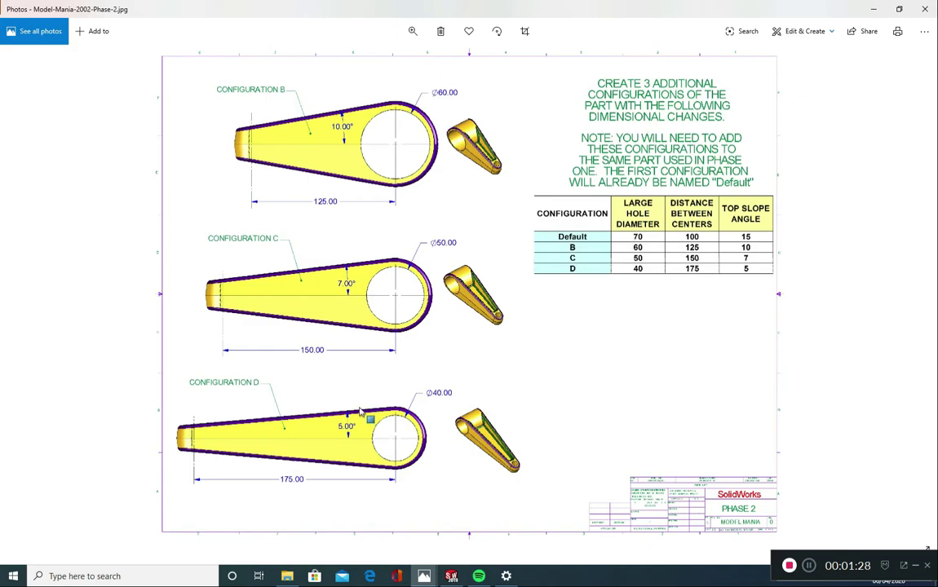
pyautogui.click(451, 576)
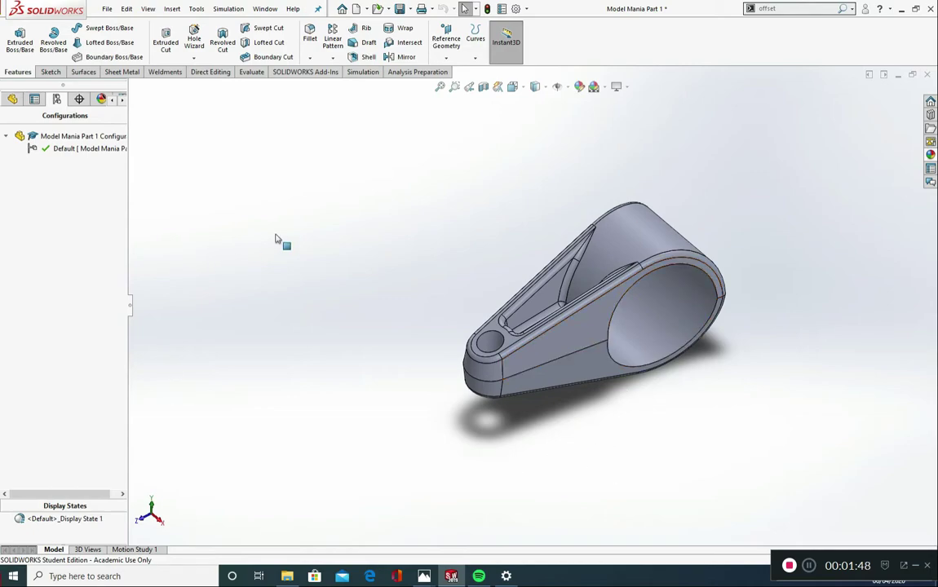
# Step: Insert a design table into the part using the Auto-create source
pyautogui.click(182, 10)
pyautogui.moveTo(205, 403)
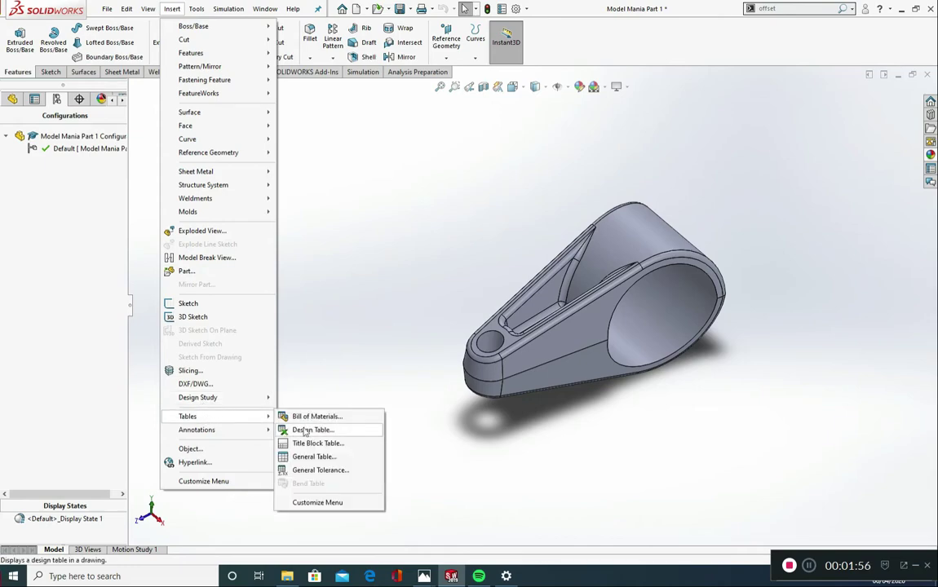
pyautogui.click(339, 433)
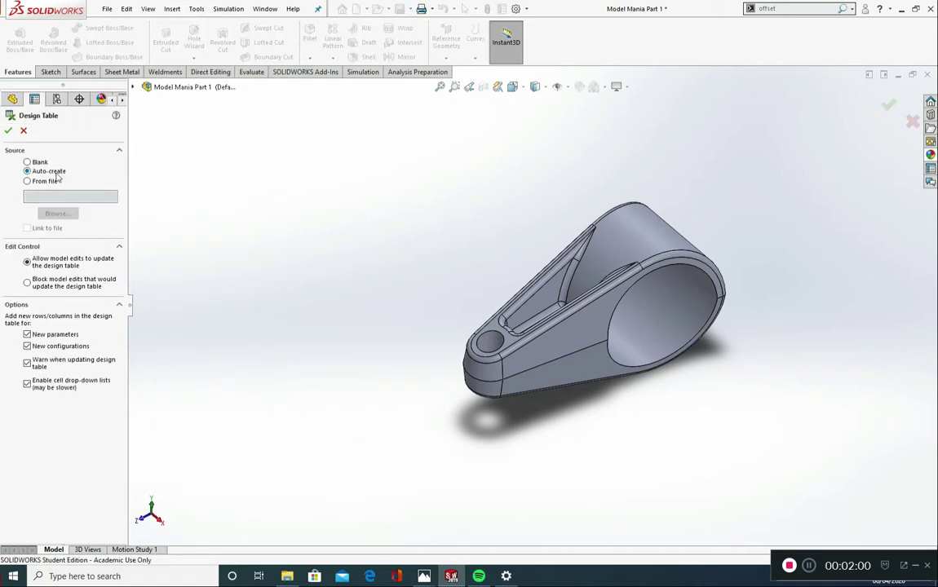
pyautogui.click(7, 132)
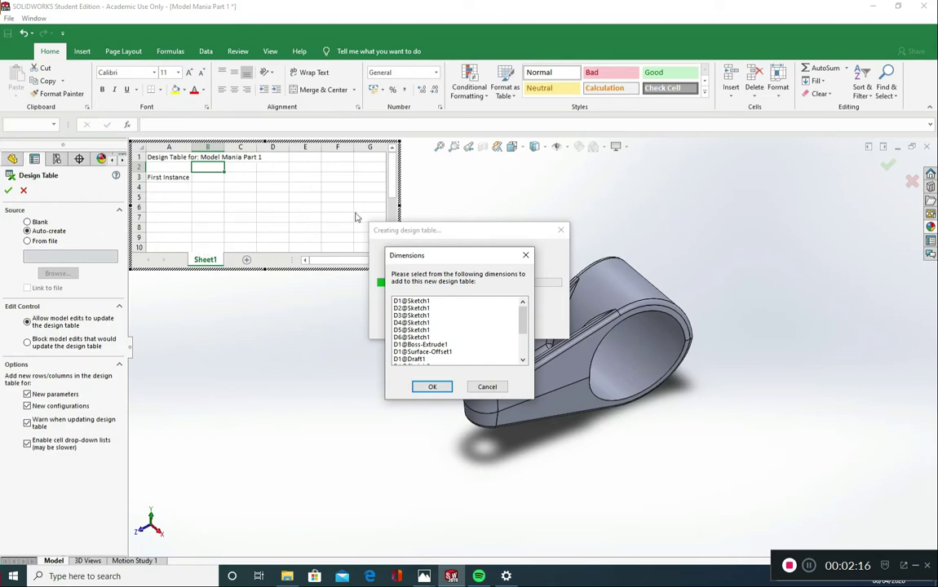
# Step: Browse the dimensions offered for the design table and recheck the required ones in the Phase 2 drawing in Photos
pyautogui.moveTo(400, 262); pyautogui.dragTo(203, 224)
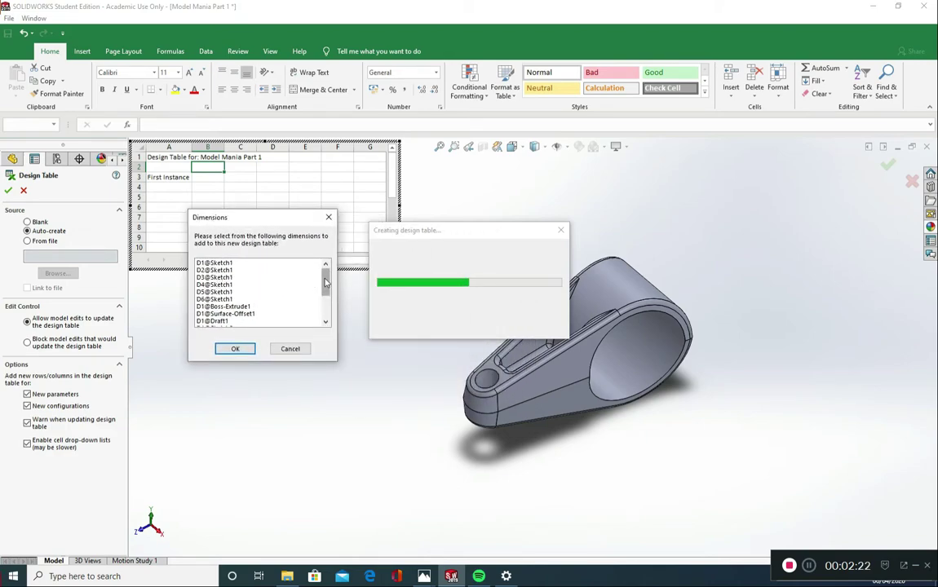
pyautogui.moveTo(326, 281); pyautogui.dragTo(334, 255)
pyautogui.moveTo(326, 282)
pyautogui.mouseDown()
pyautogui.moveTo(324, 300)
pyautogui.moveTo(331, 269)
pyautogui.mouseUp()
pyautogui.click(432, 576)
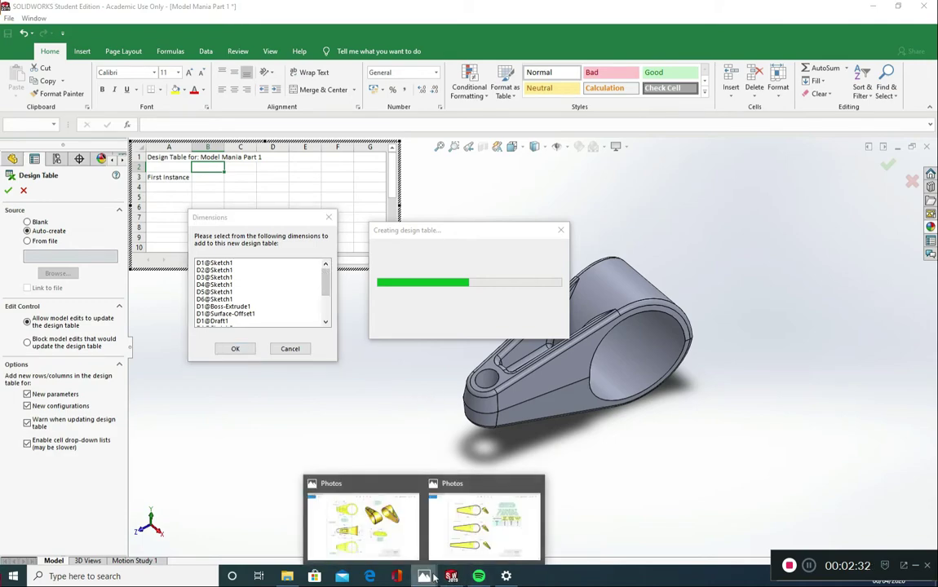
pyautogui.click(484, 522)
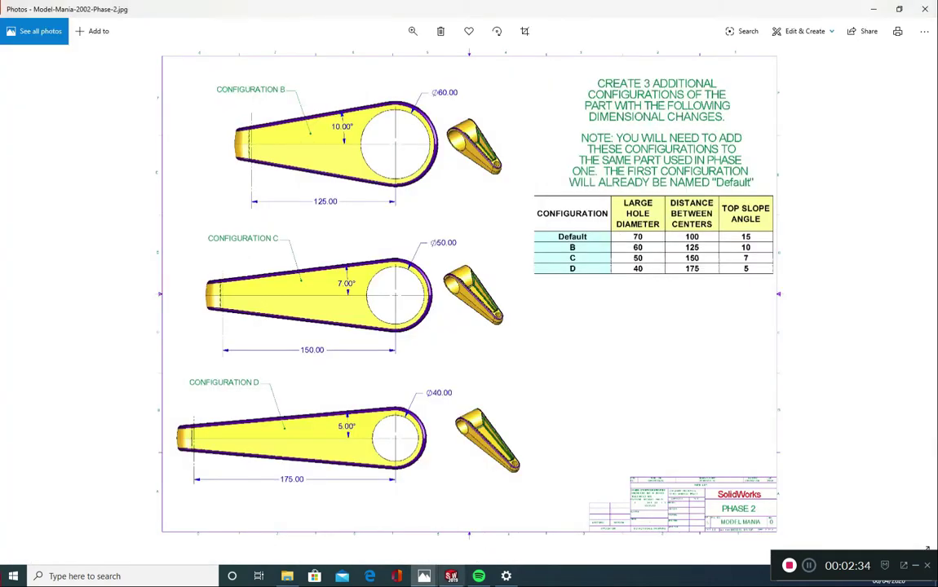
pyautogui.click(441, 579)
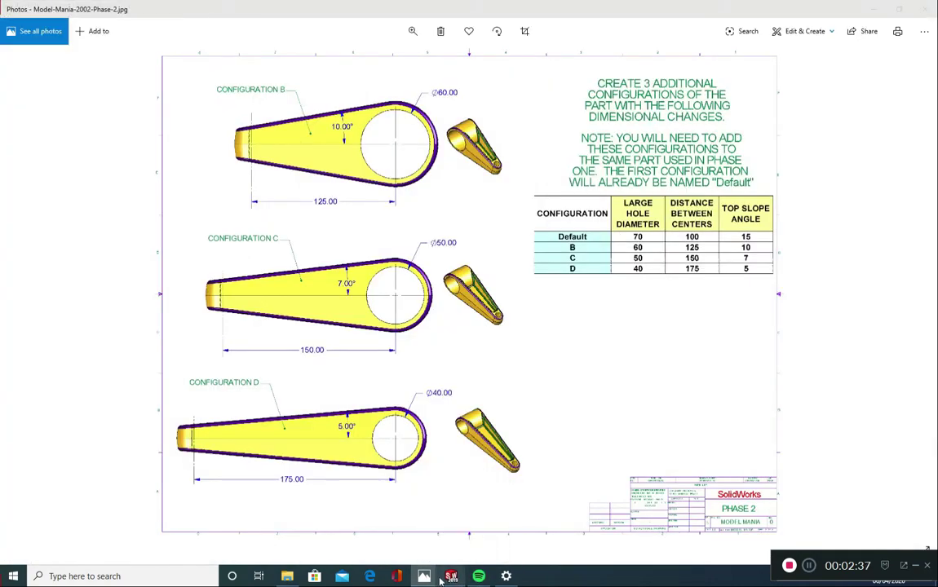
pyautogui.click(872, 10)
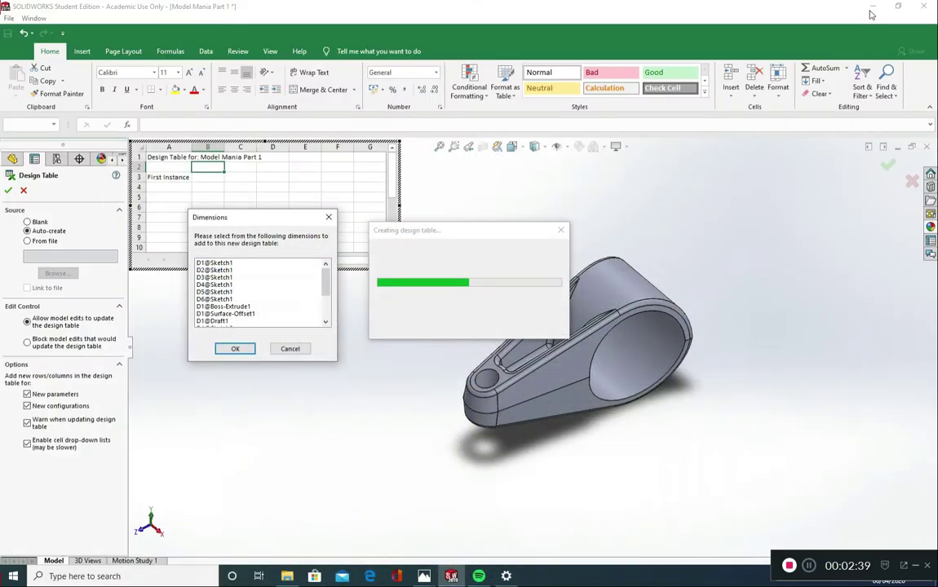
# Step: Skip the dimension list and add the large hole diameter, centre distance and slope angle to the design table from the model
pyautogui.click(290, 349)
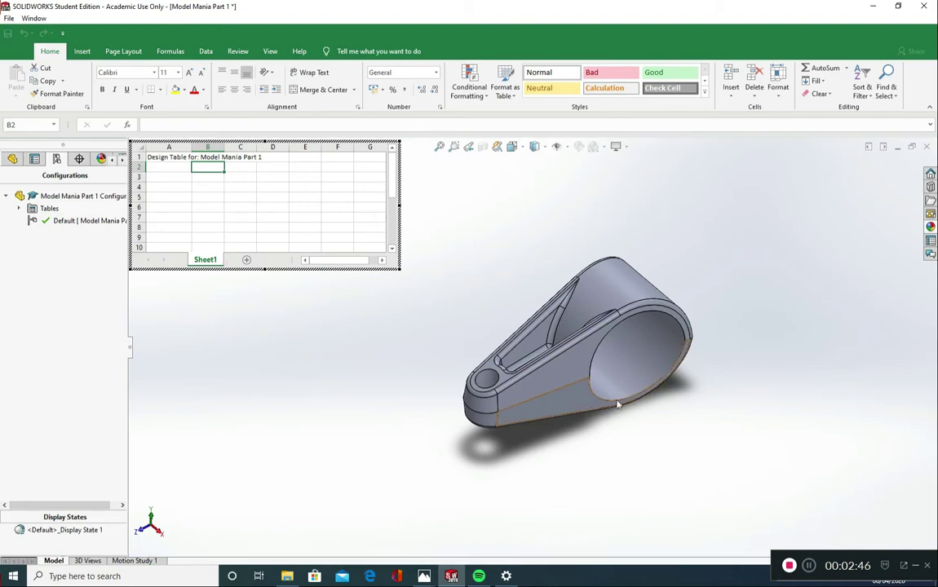
pyautogui.click(651, 342)
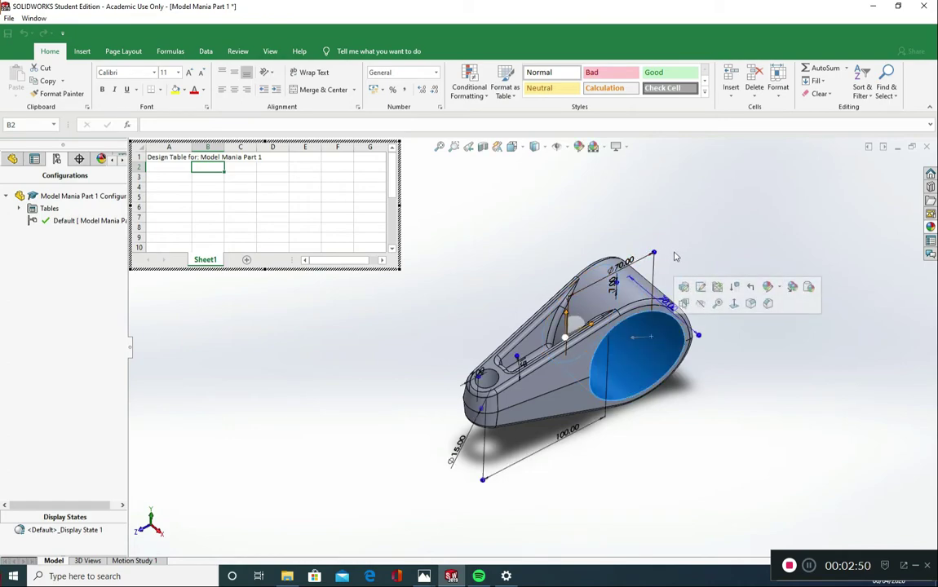
pyautogui.doubleClick(625, 269)
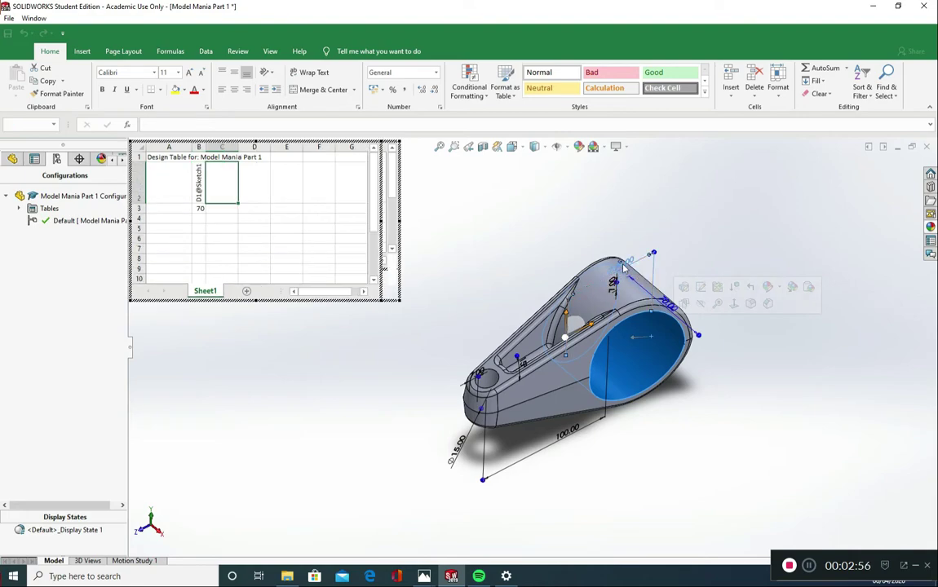
pyautogui.doubleClick(563, 440)
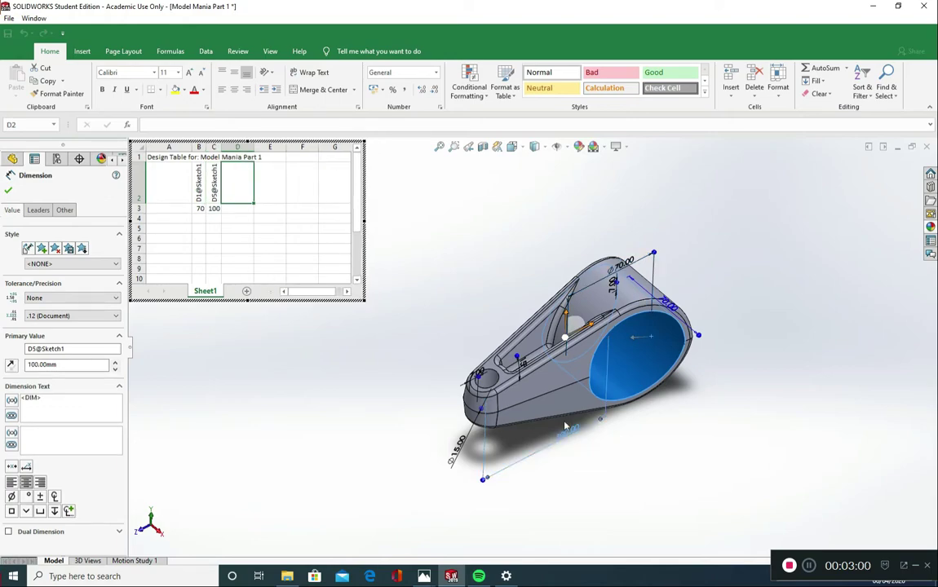
pyautogui.scroll(-3, 565, 425)
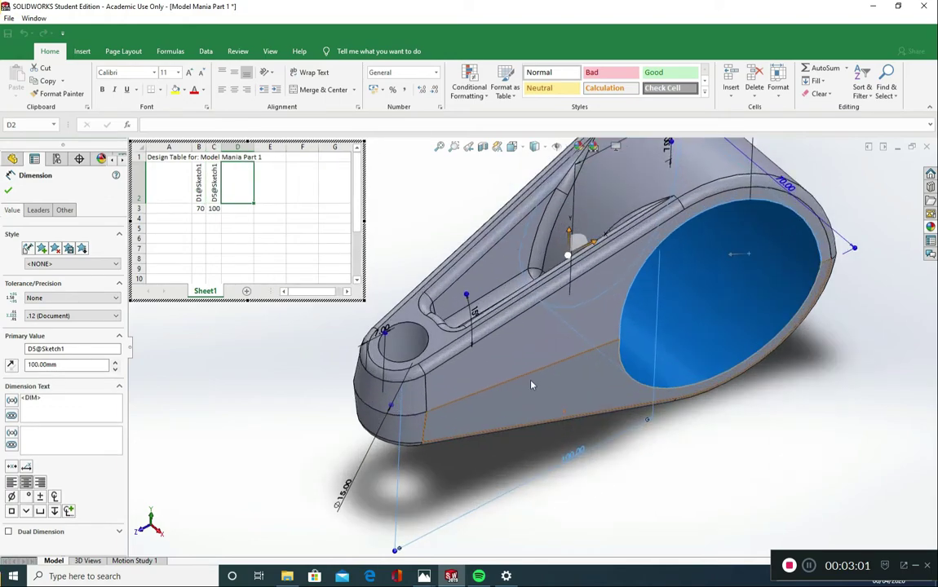
pyautogui.doubleClick(473, 317)
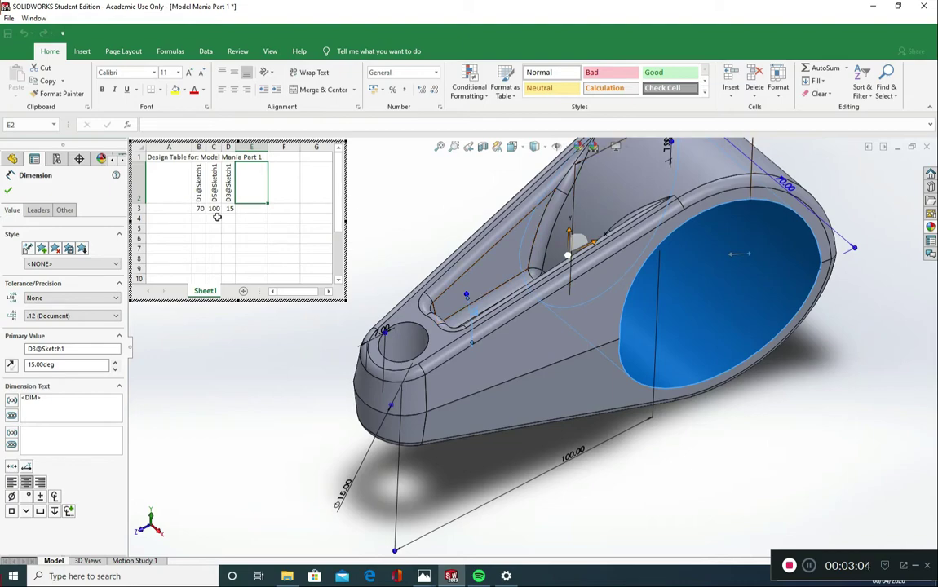
# Step: Name the configuration in row 3 of the design table Default
pyautogui.click(172, 211)
pyautogui.click(170, 219)
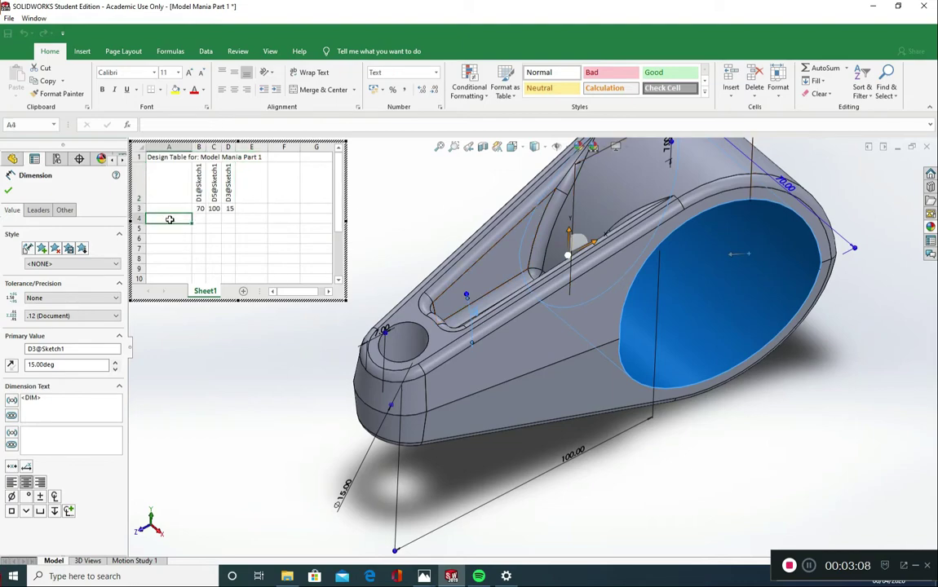
pyautogui.click(168, 209)
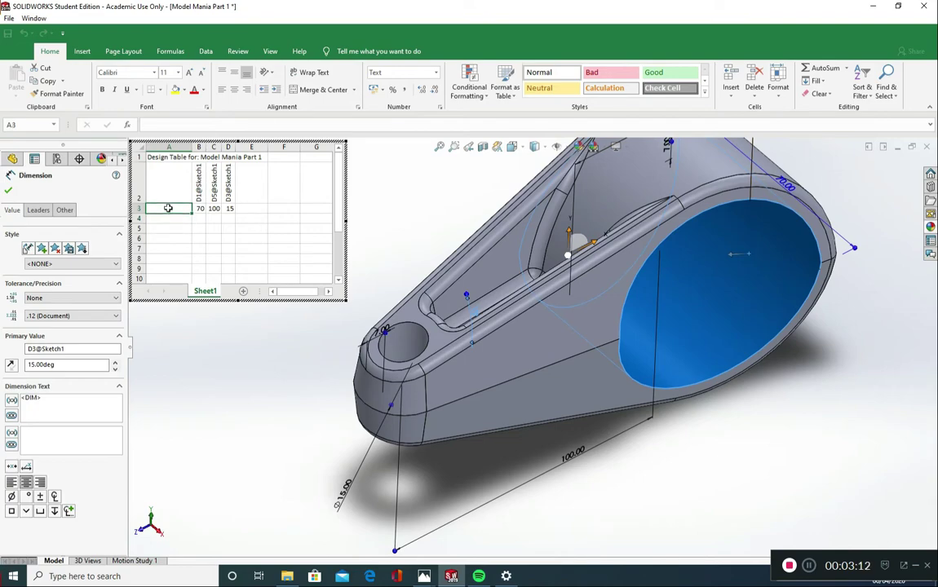
pyautogui.write('d')
pyautogui.press('BackSpace')
pyautogui.press('BackSpace')
pyautogui.write('D')
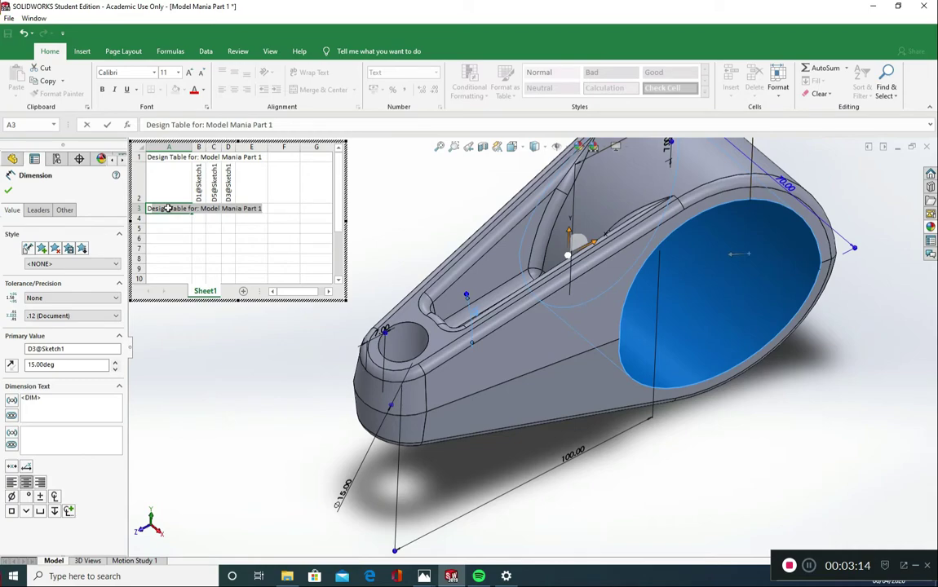
pyautogui.write('efault')
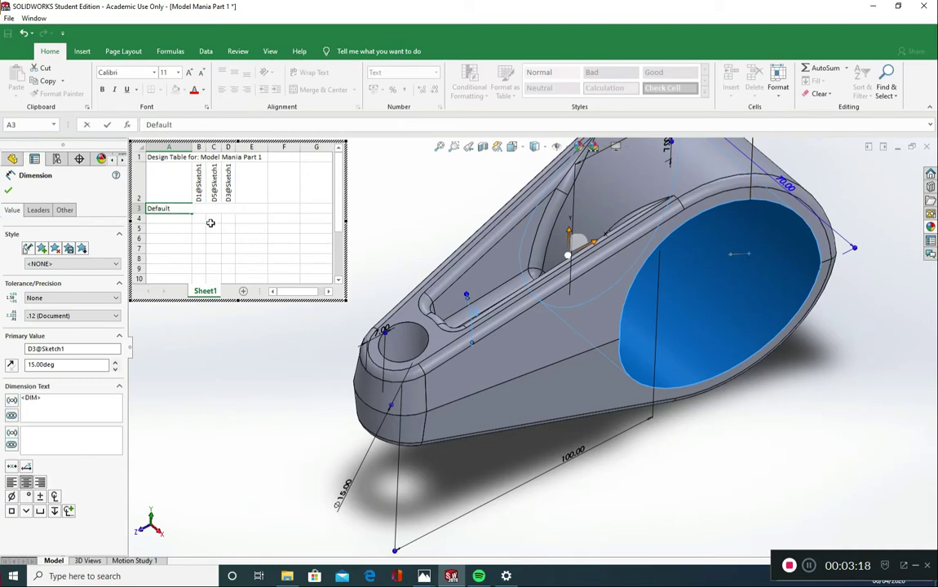
pyautogui.press('Return')
# Step: Add three more configuration rows named B, C and D below Default in the design table
pyautogui.write('B')
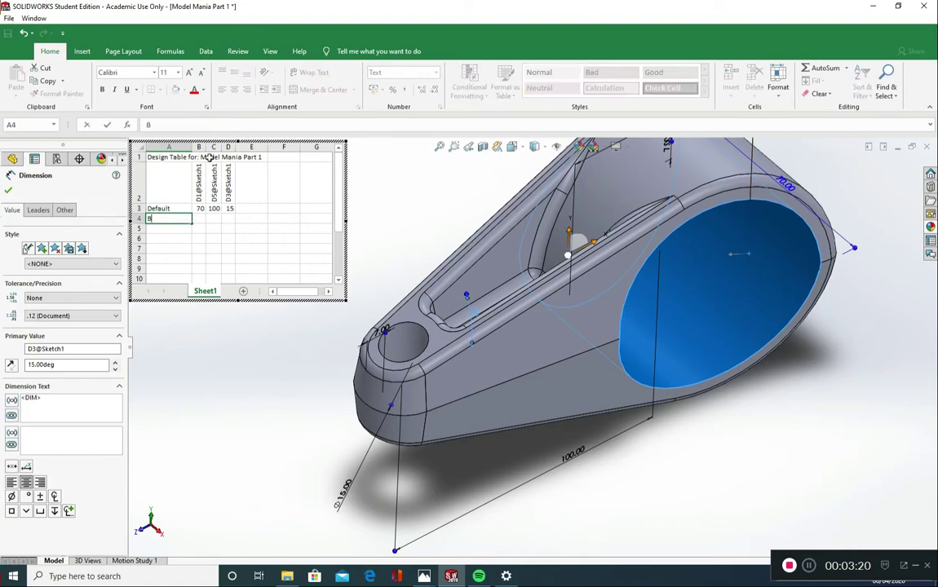
pyautogui.press('Return')
pyautogui.write('C')
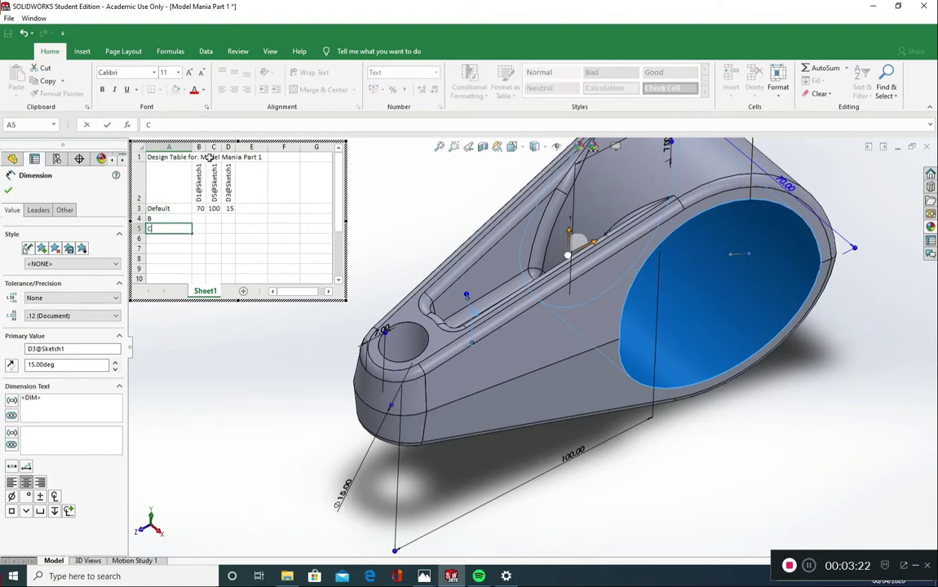
pyautogui.press('Return')
pyautogui.write('D')
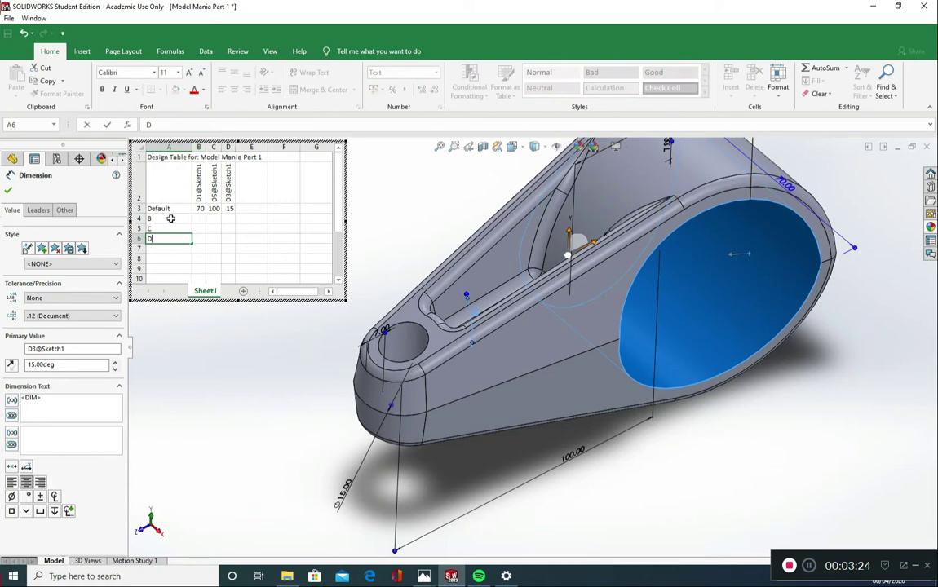
# Step: Fill in configuration B with hole diameter 60, centre distance 125 and slope angle 10
pyautogui.click(199, 219)
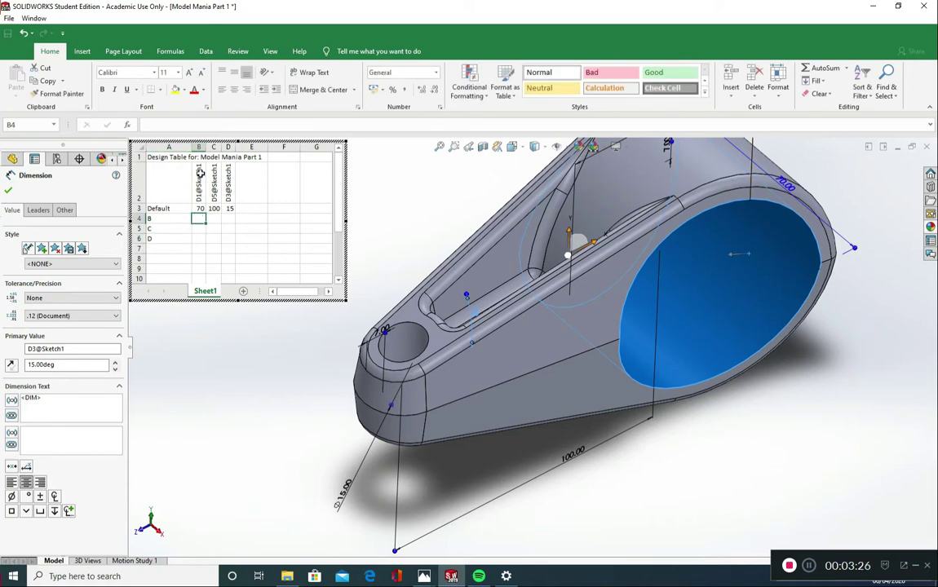
pyautogui.write('60')
pyautogui.press('Tab')
pyautogui.write('125')
pyautogui.press('Tab')
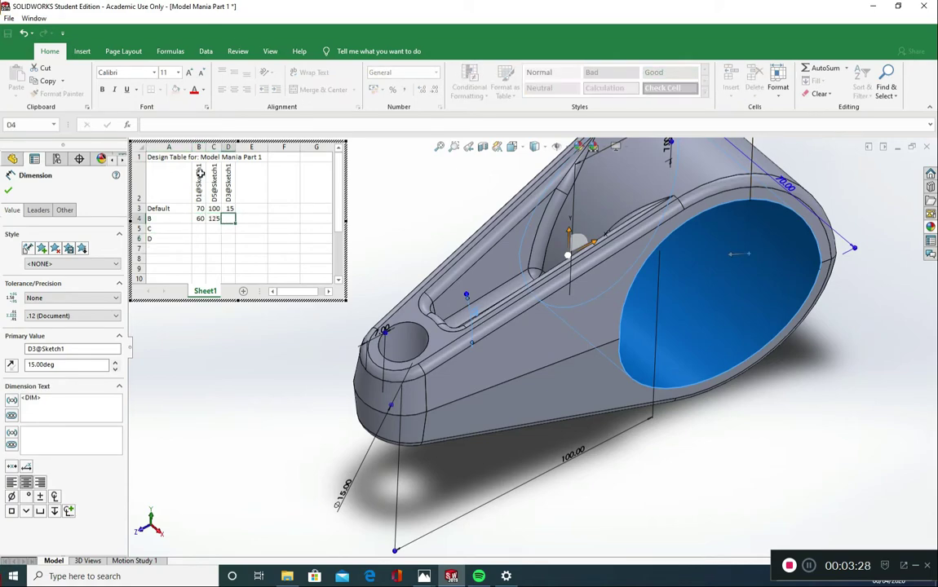
pyautogui.write('10')
pyautogui.press('Return')
# Step: Fill in configuration C with hole diameter 50, centre distance 150 and slope angle 7
pyautogui.write('50')
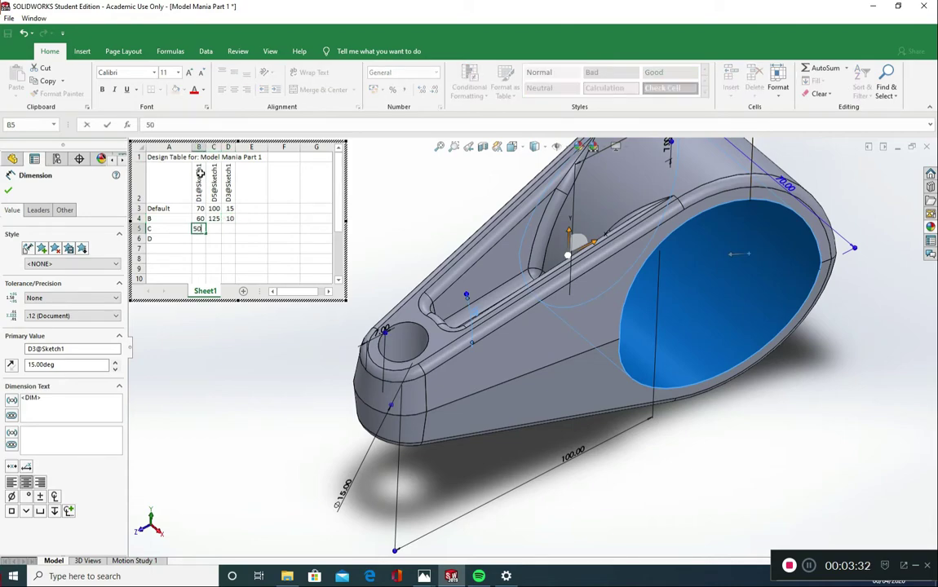
pyautogui.press('Tab')
pyautogui.write('1')
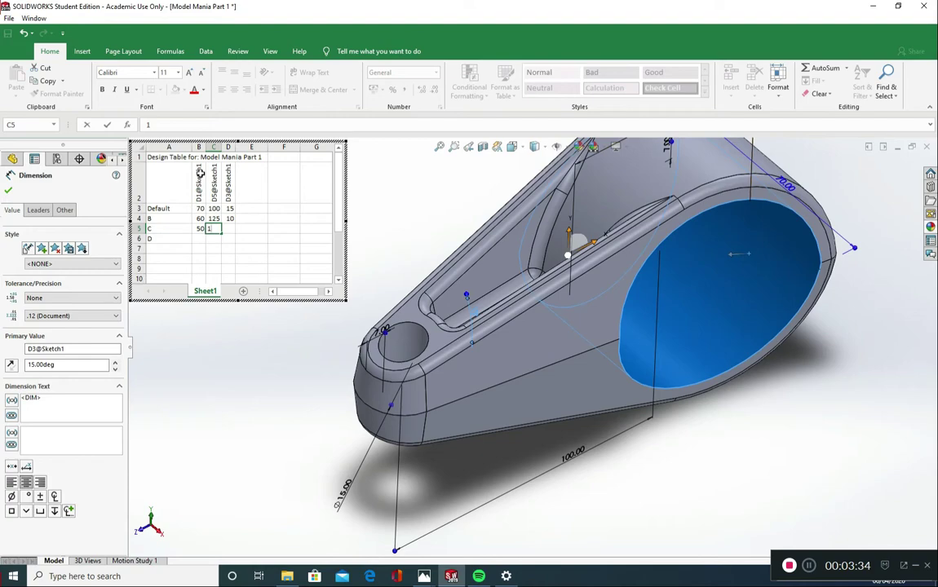
pyautogui.press('Tab')
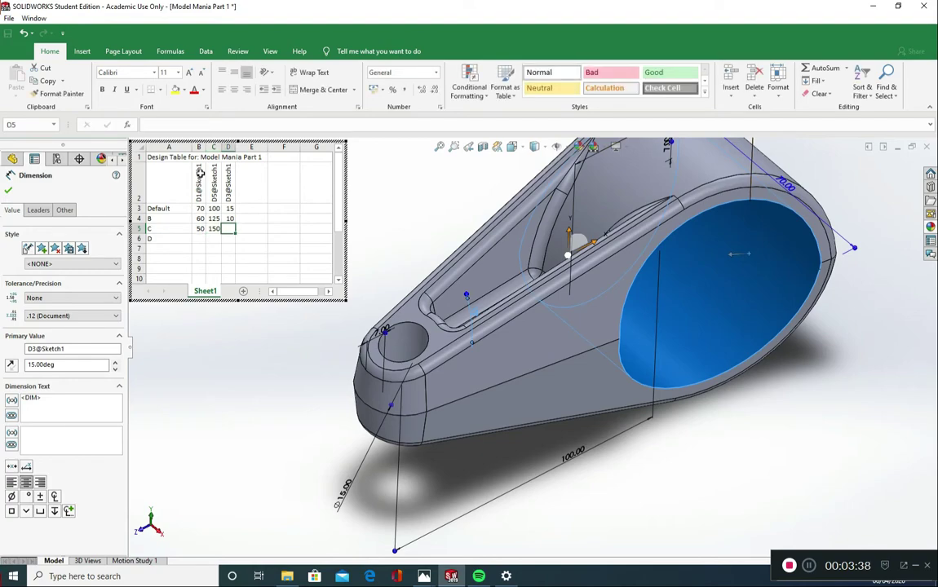
pyautogui.write('7')
pyautogui.press('Return')
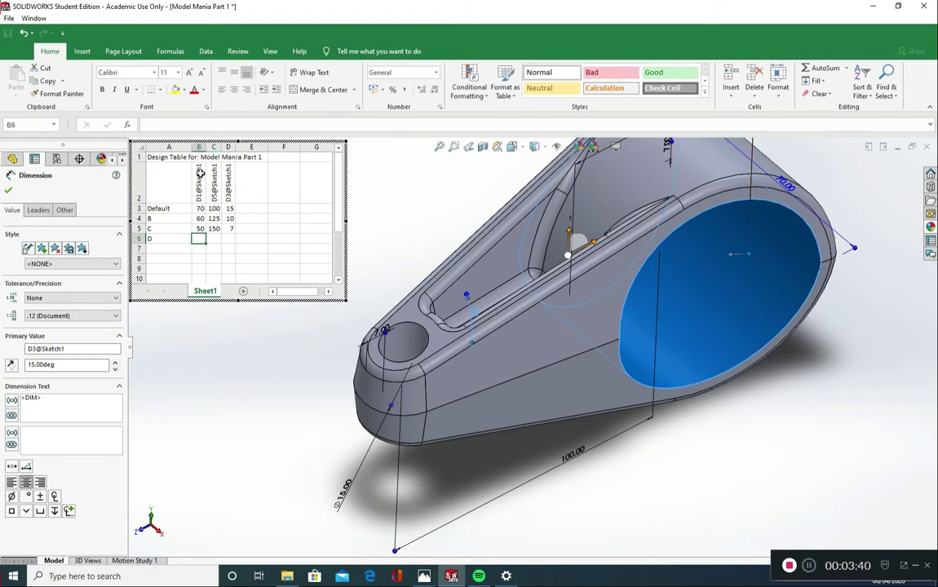
# Step: Fill in configuration D with hole diameter 40, centre distance 175 and slope angle 5
pyautogui.write('40')
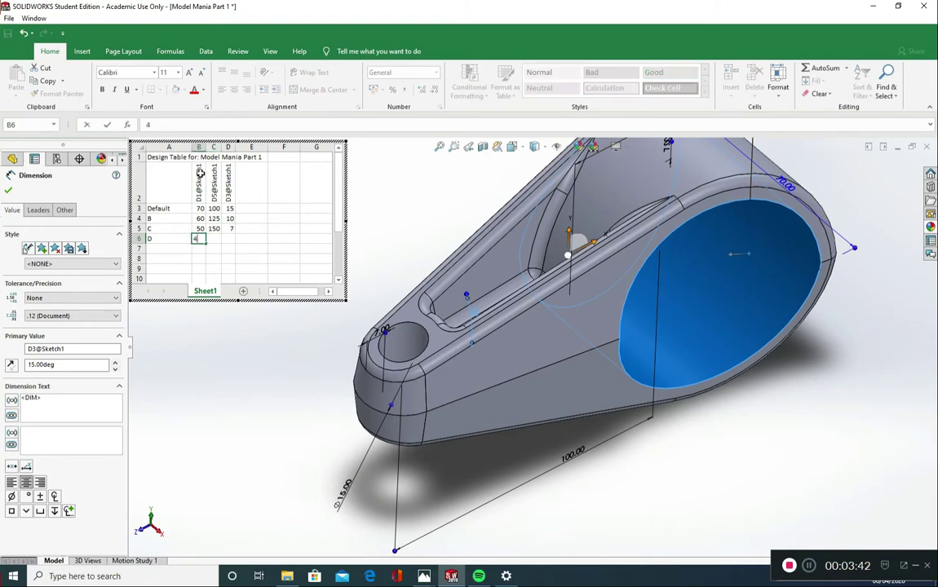
pyautogui.press('Tab')
pyautogui.write('1')
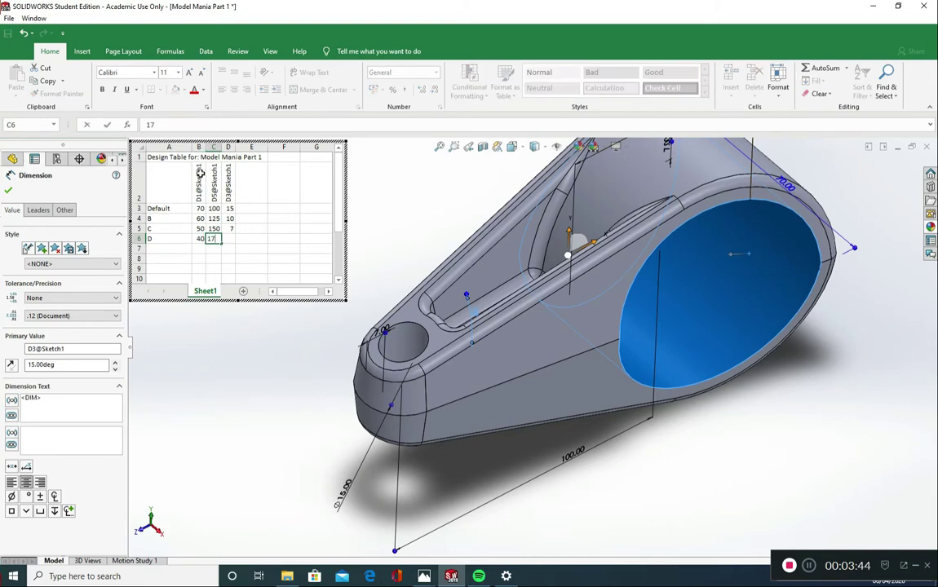
pyautogui.press('Tab')
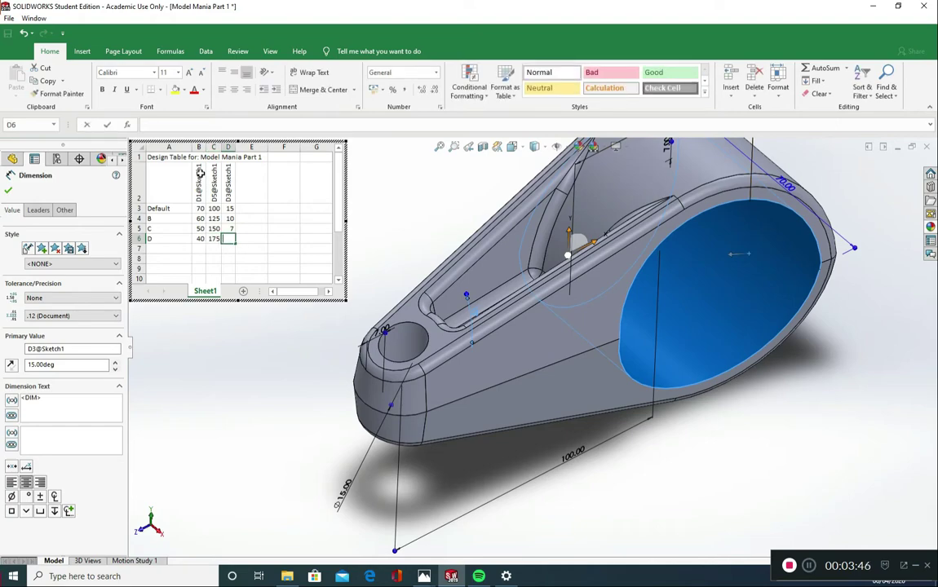
pyautogui.write('5')
pyautogui.press('Tab')
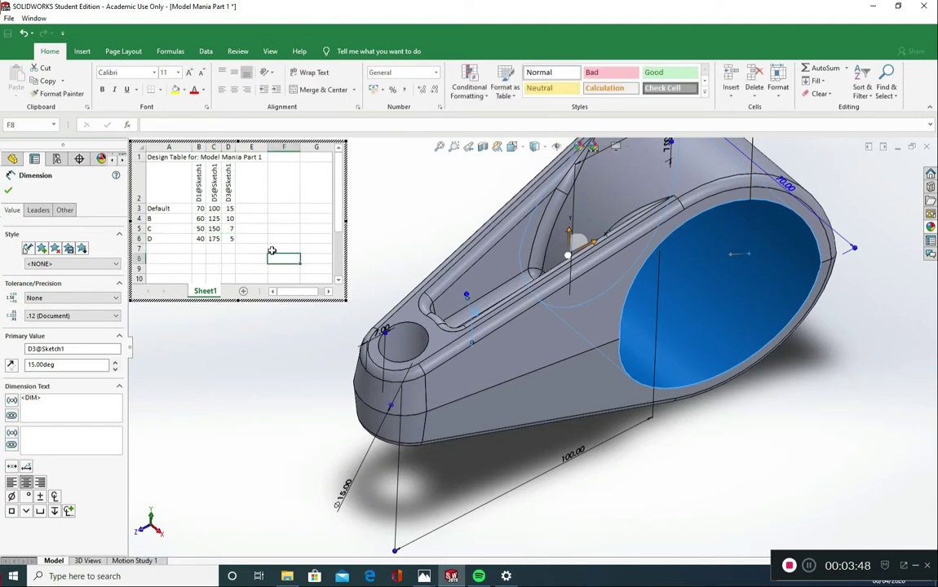
pyautogui.moveTo(199, 209); pyautogui.dragTo(201, 214)
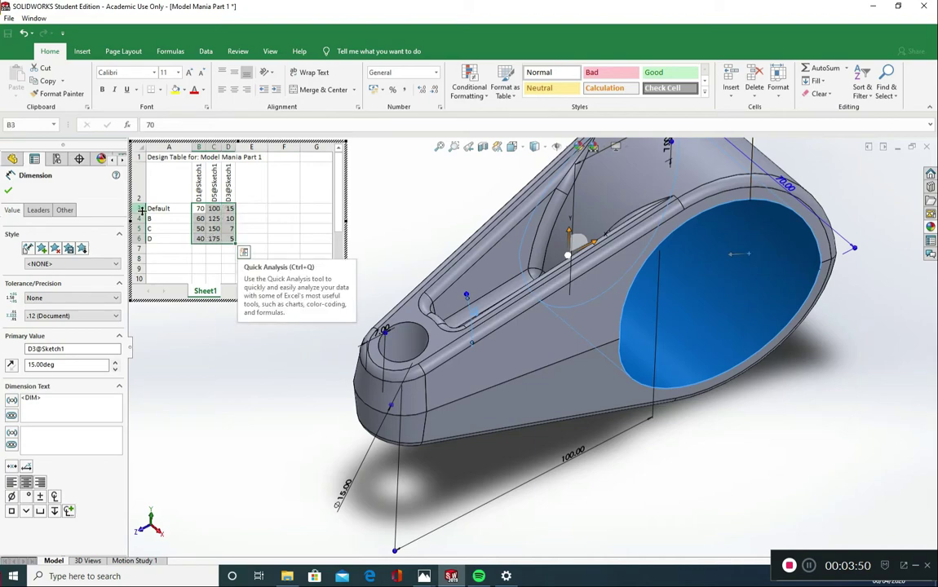
pyautogui.moveTo(159, 219); pyautogui.dragTo(155, 240)
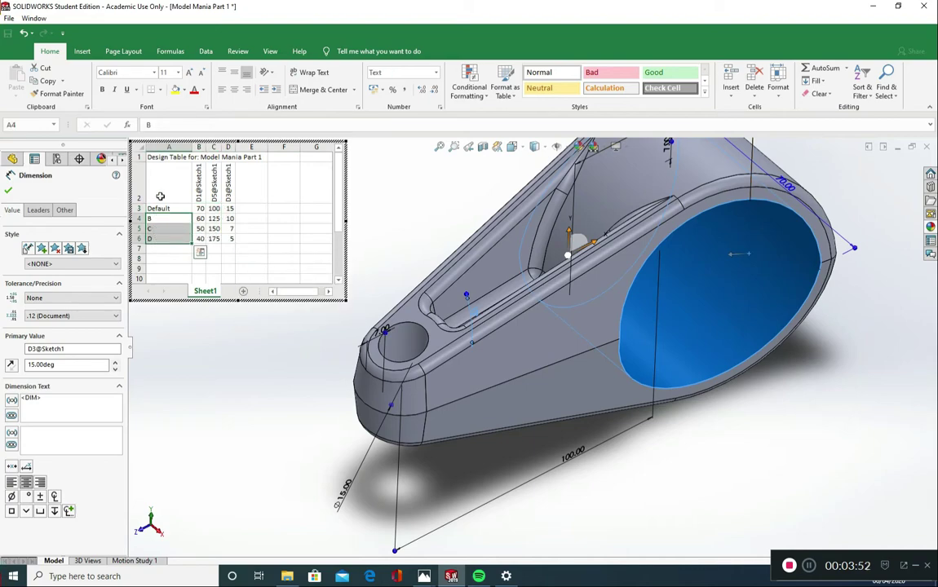
# Step: Finish editing the design table and generate the Default, B, C and D configurations from it
pyautogui.click(243, 269)
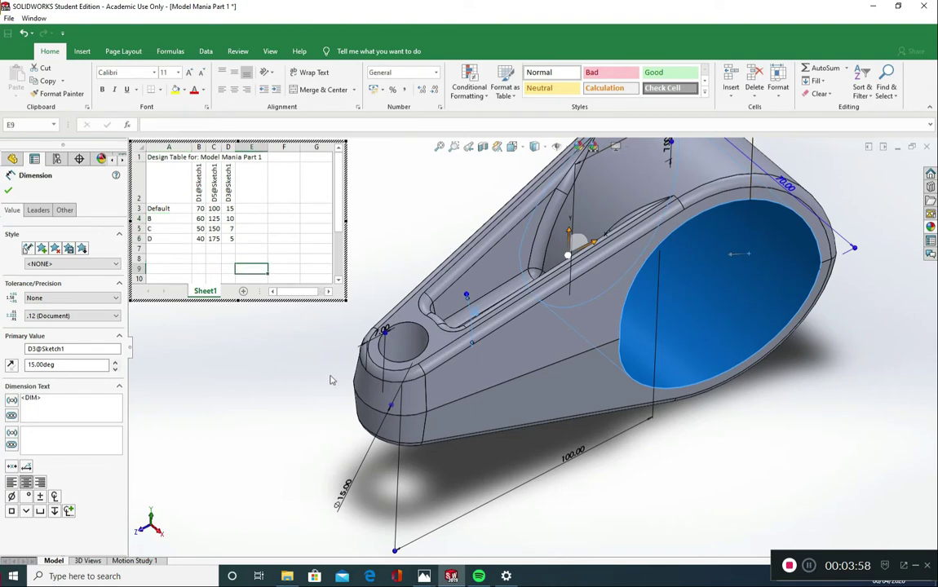
pyautogui.click(424, 233)
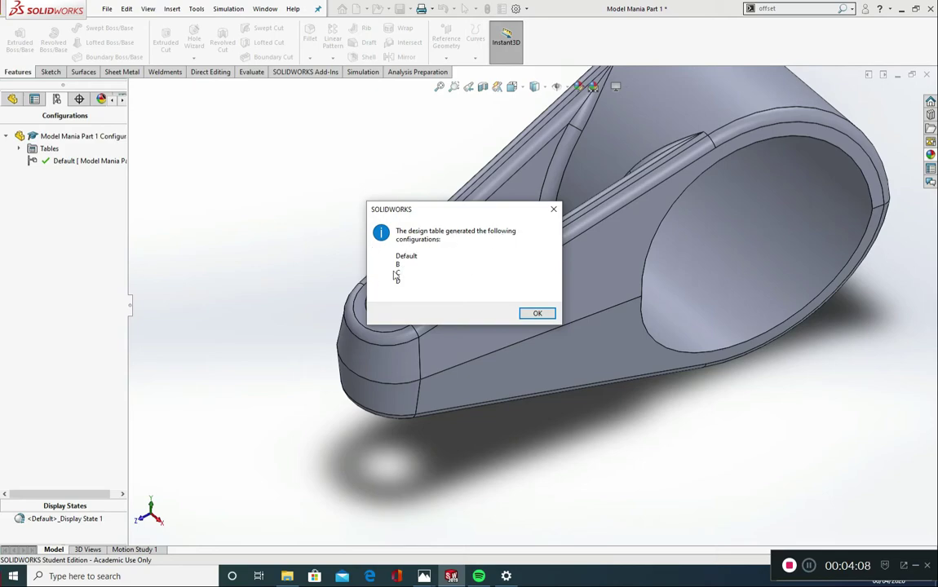
pyautogui.click(537, 313)
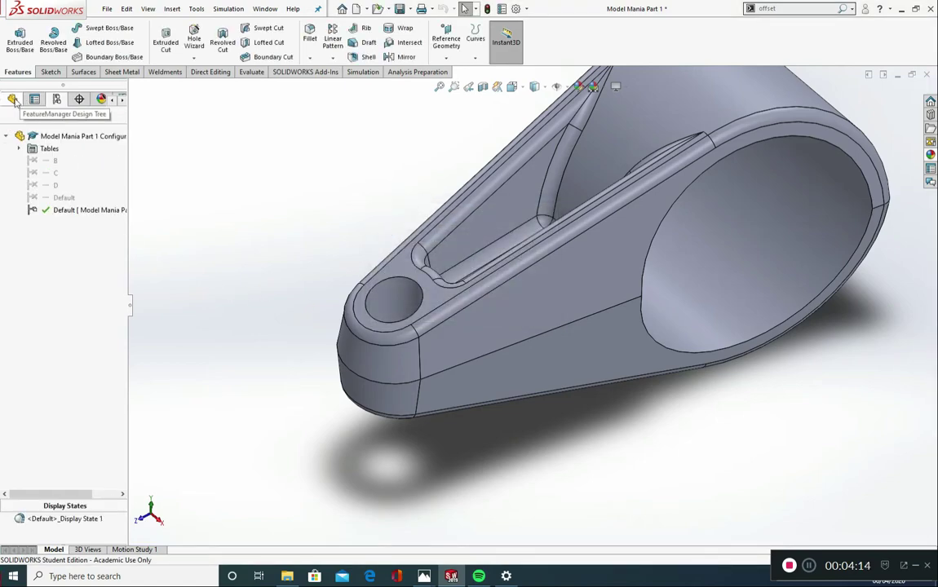
pyautogui.click(13, 100)
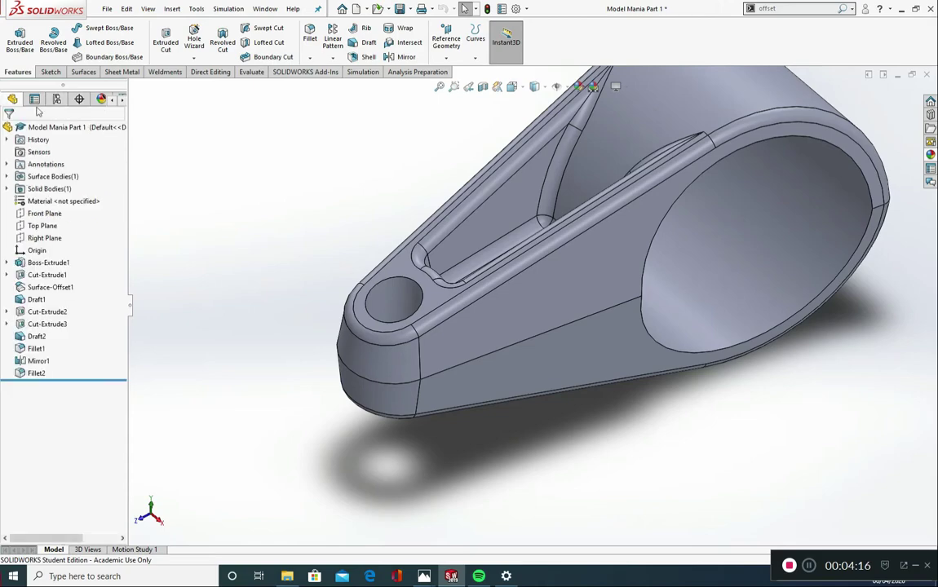
pyautogui.click(35, 101)
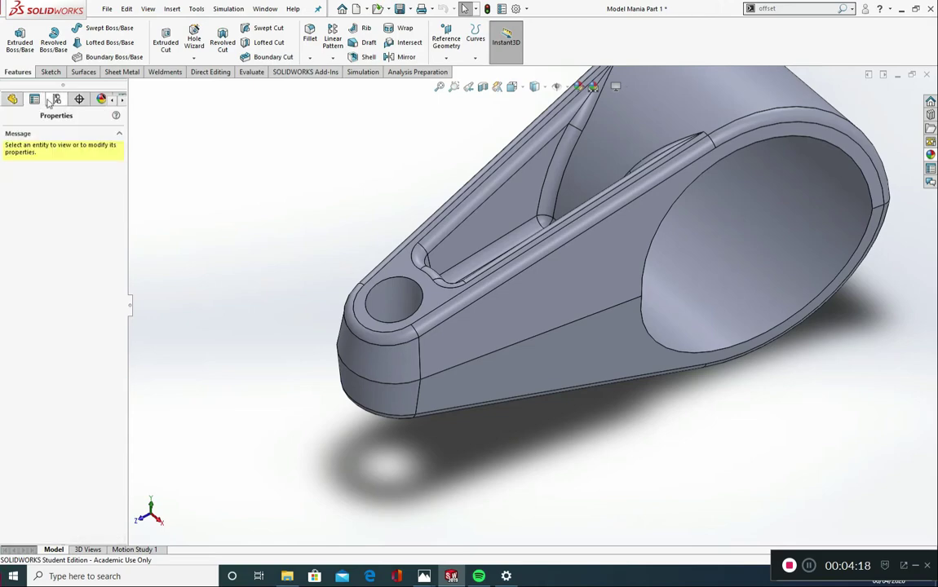
pyautogui.click(56, 99)
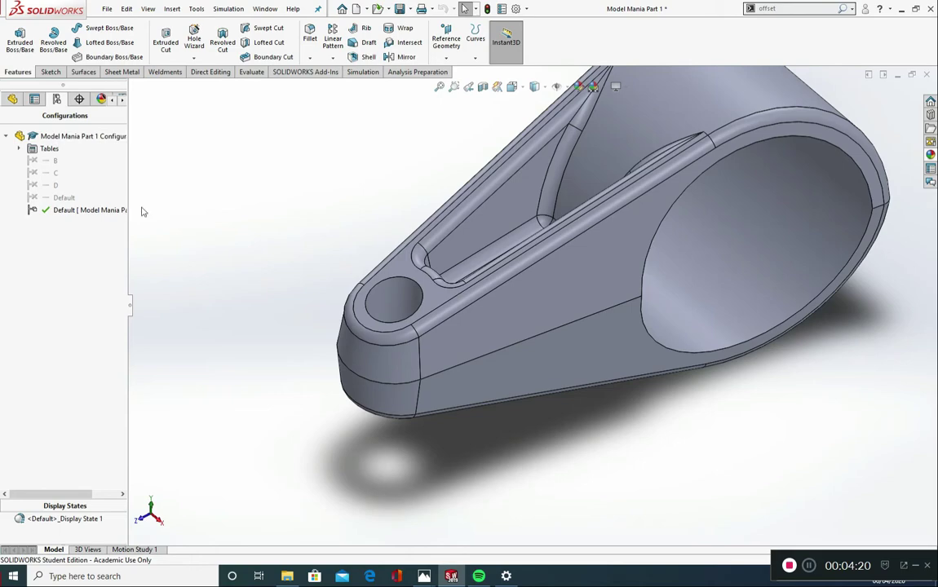
# Step: Fit the whole part in view and activate configurations B, C, D and the design table's Default one after another to check their shapes
pyautogui.press('f')
pyautogui.scroll(2, 560, 185)
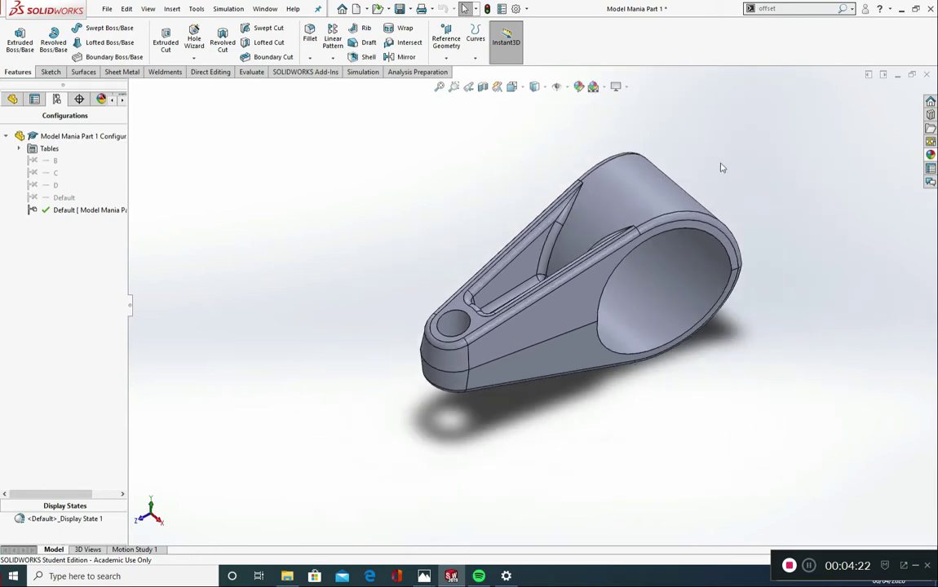
pyautogui.click(53, 163)
pyautogui.doubleClick(54, 164)
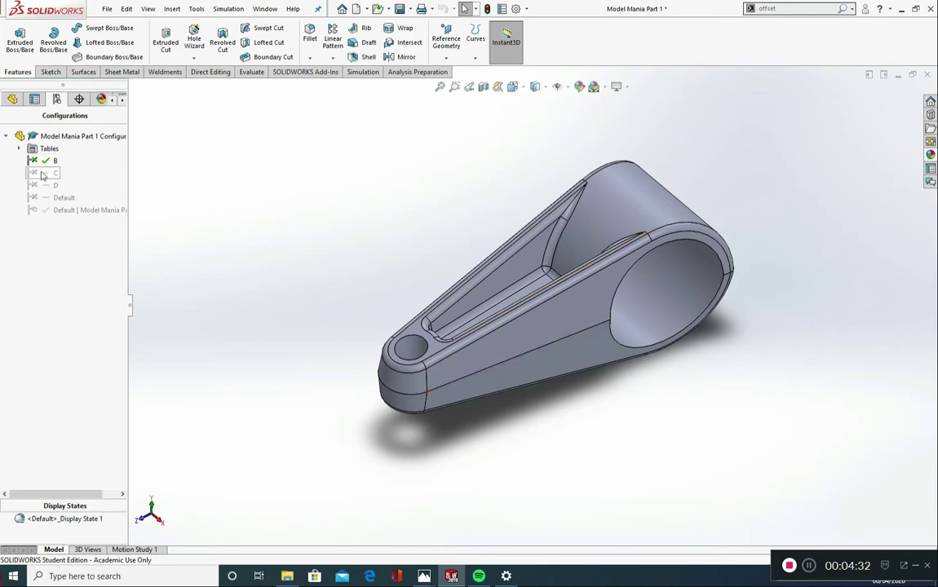
pyautogui.doubleClick(41, 174)
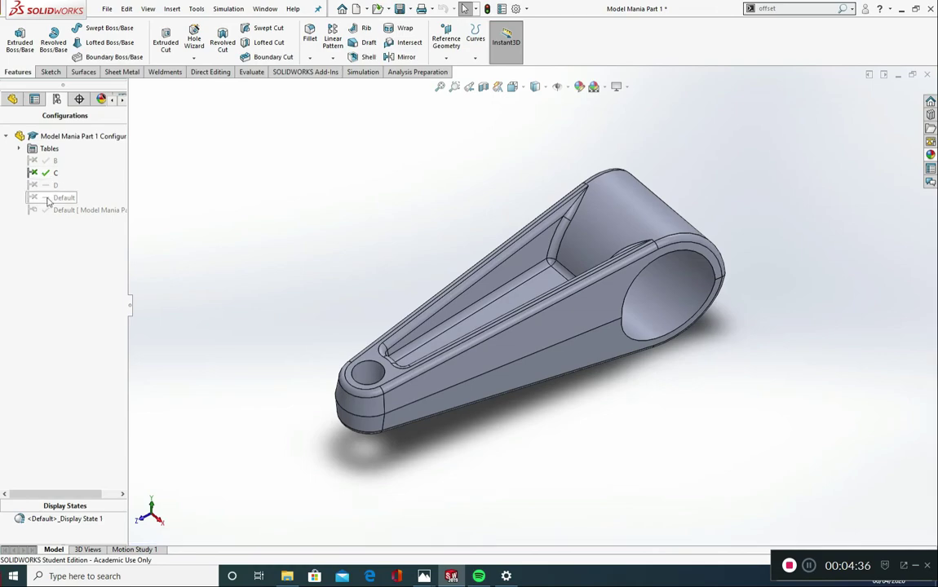
pyautogui.doubleClick(45, 187)
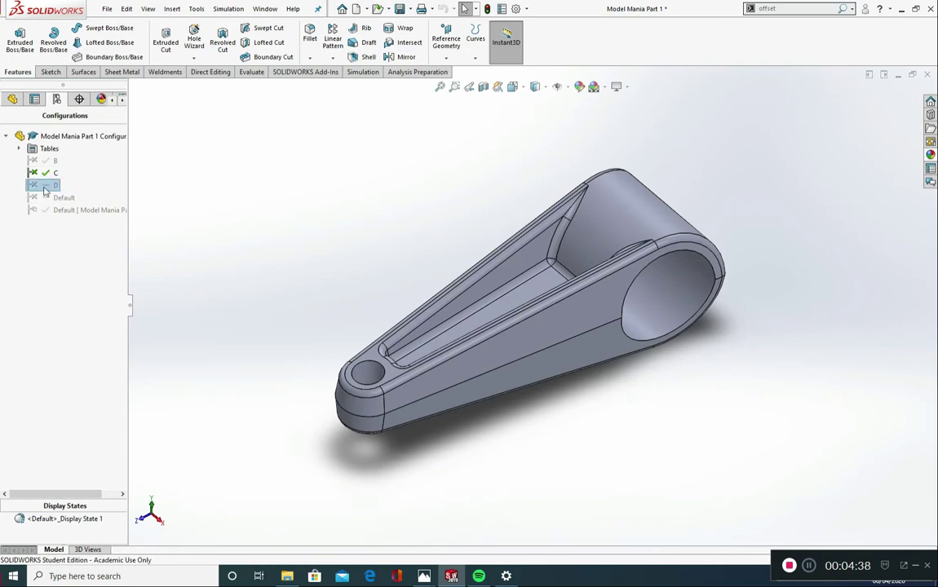
pyautogui.doubleClick(43, 199)
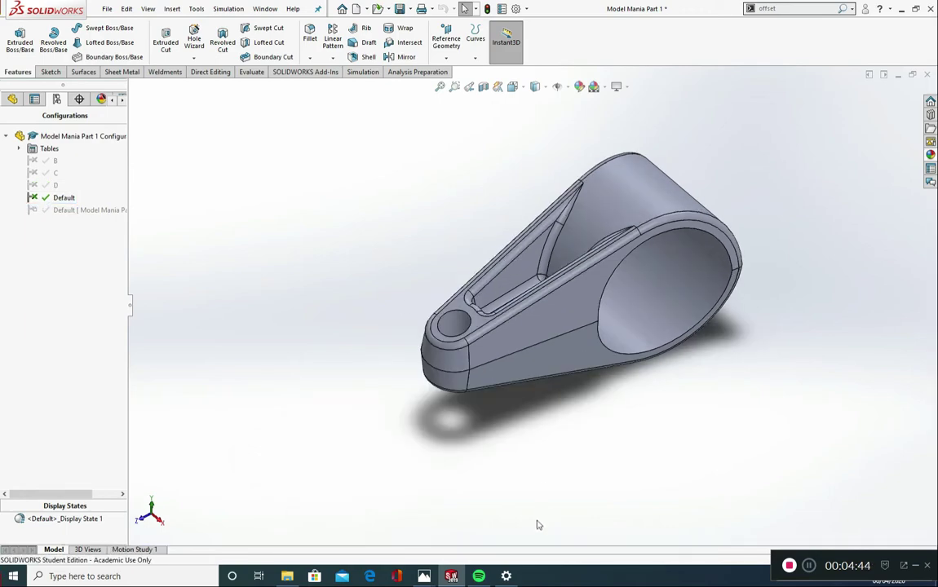
# Step: Switch to Photos and compare the Model Mania 2002 Phase 1 drawing with the Phase 2 drawing of configurations B, C and D
pyautogui.moveTo(424, 576)
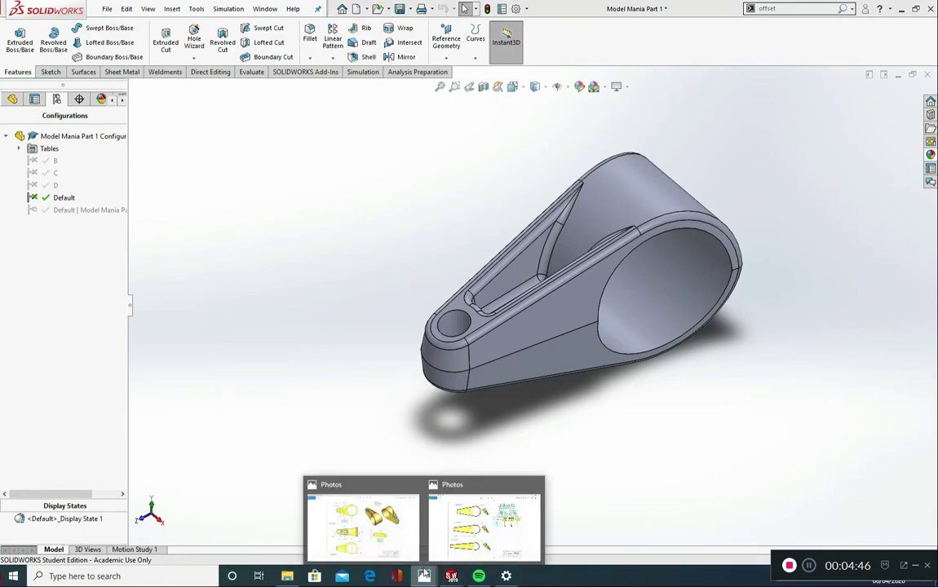
pyautogui.click(360, 514)
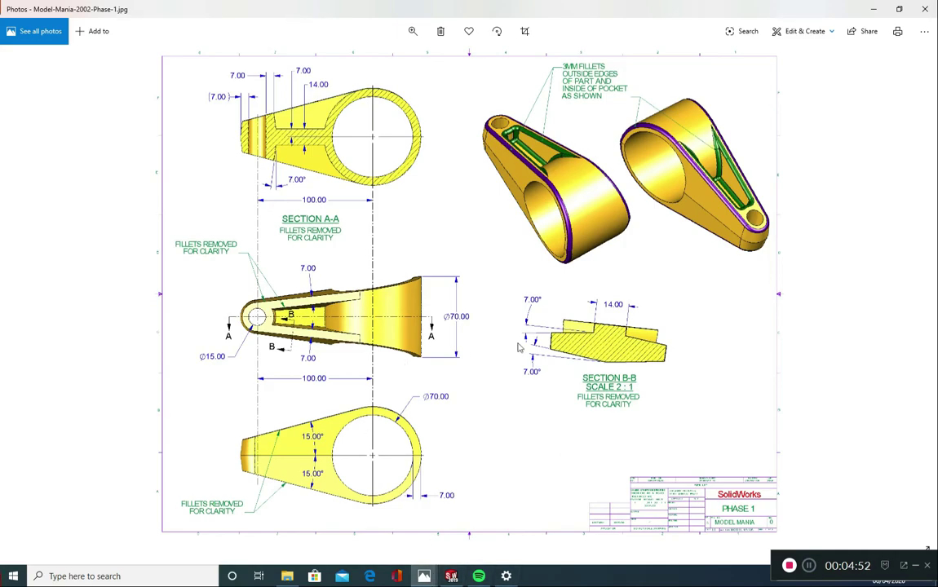
pyautogui.moveTo(426, 565)
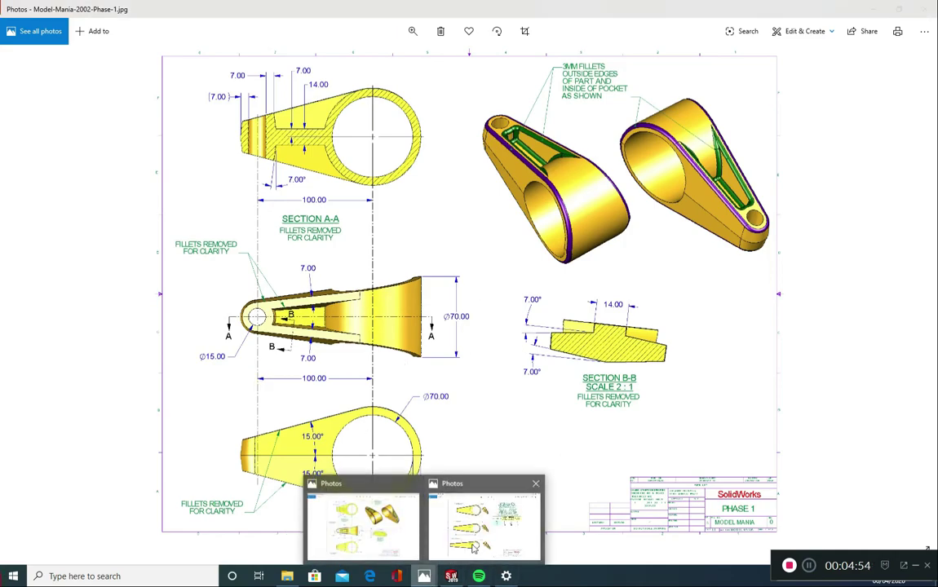
pyautogui.click(447, 532)
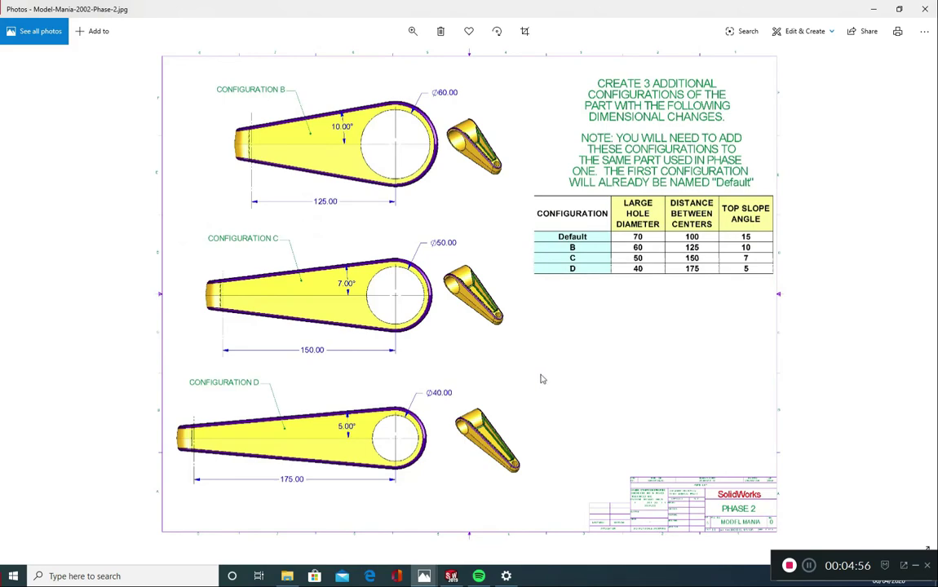